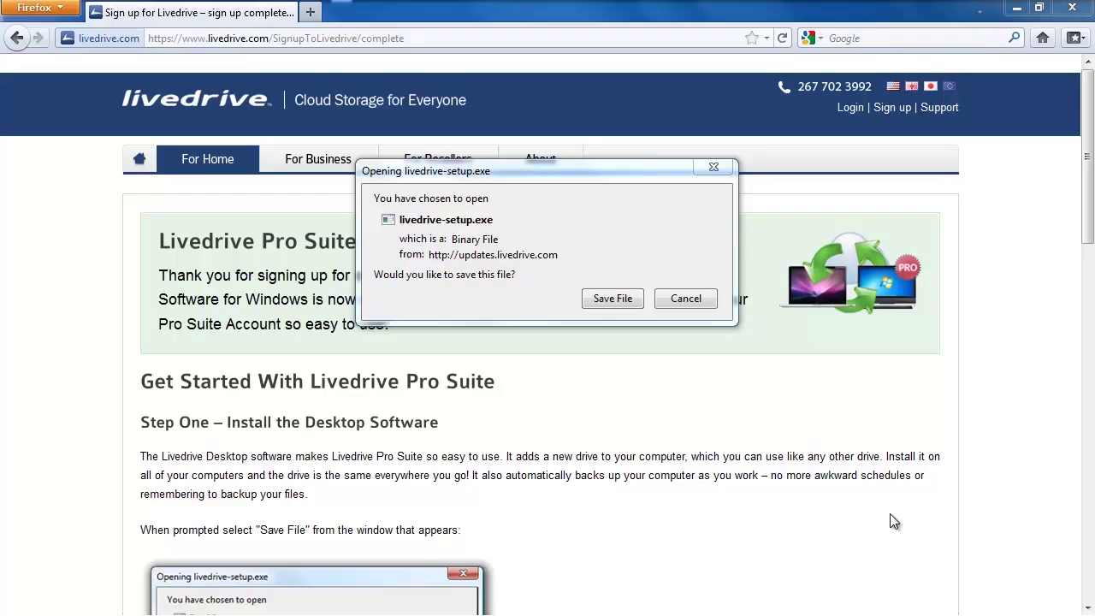
Save the Livedrive setup file livedrive-setup.exe to disk in Firefox
click(609, 299)
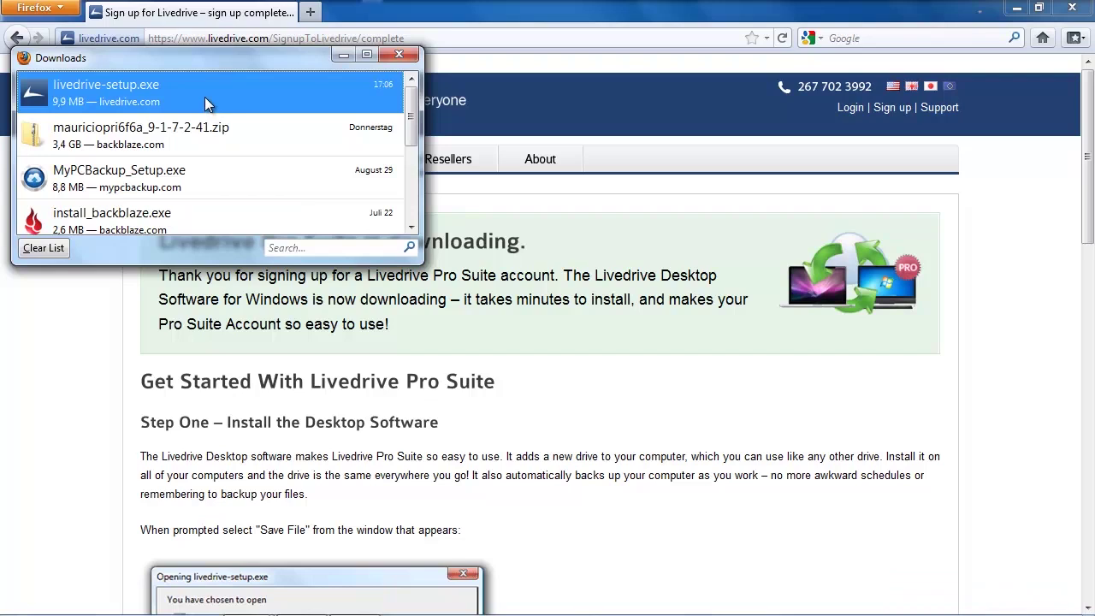
Launch the downloaded livedrive-setup.exe, allow it to run, and close the Downloads list
double_click(205, 96)
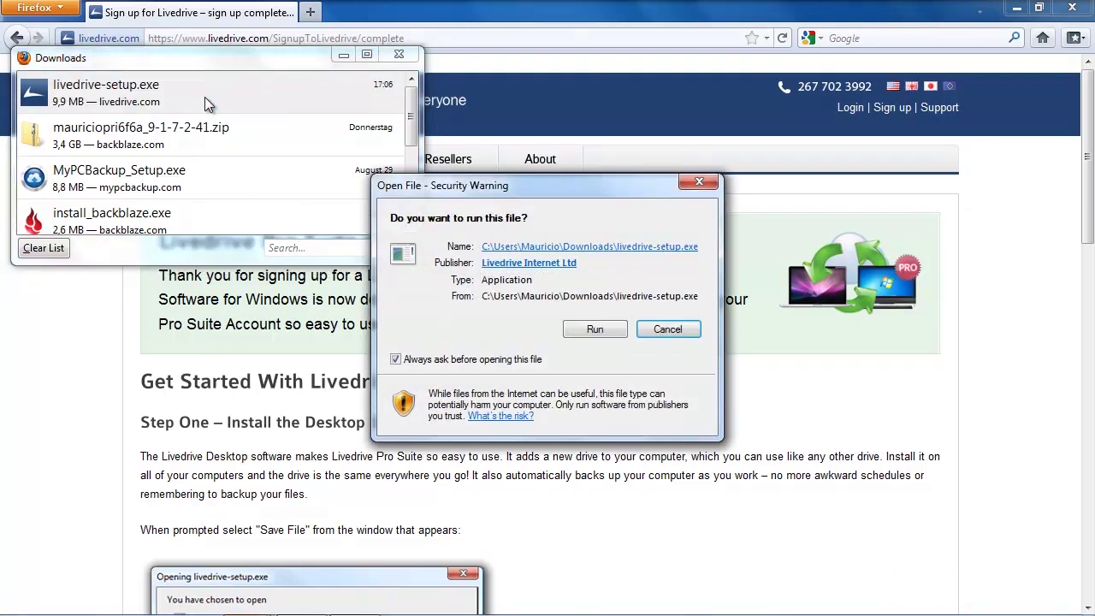
click(599, 328)
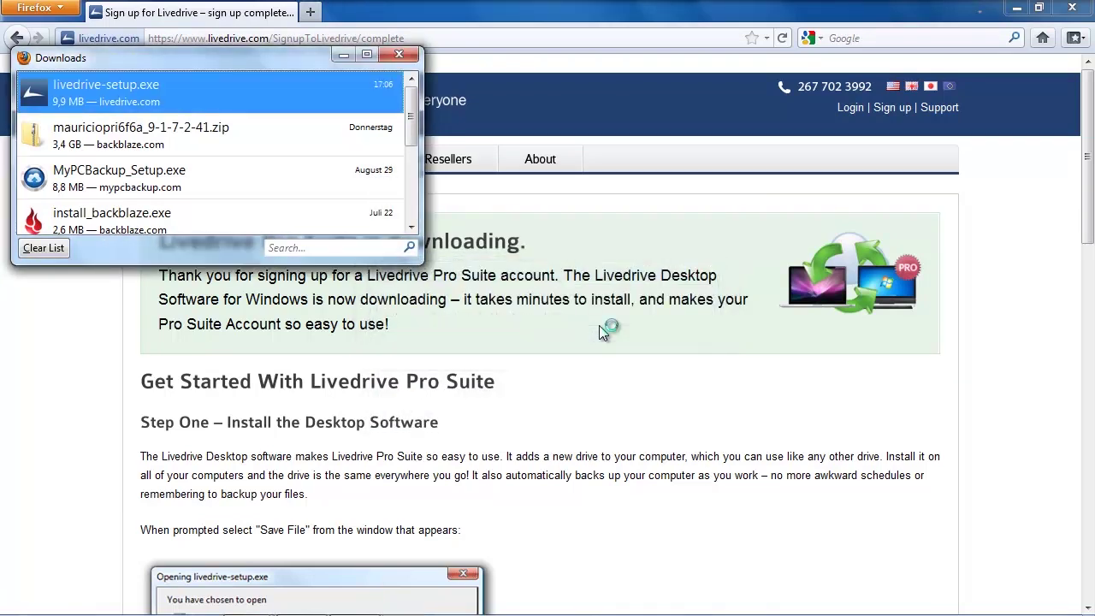
click(409, 62)
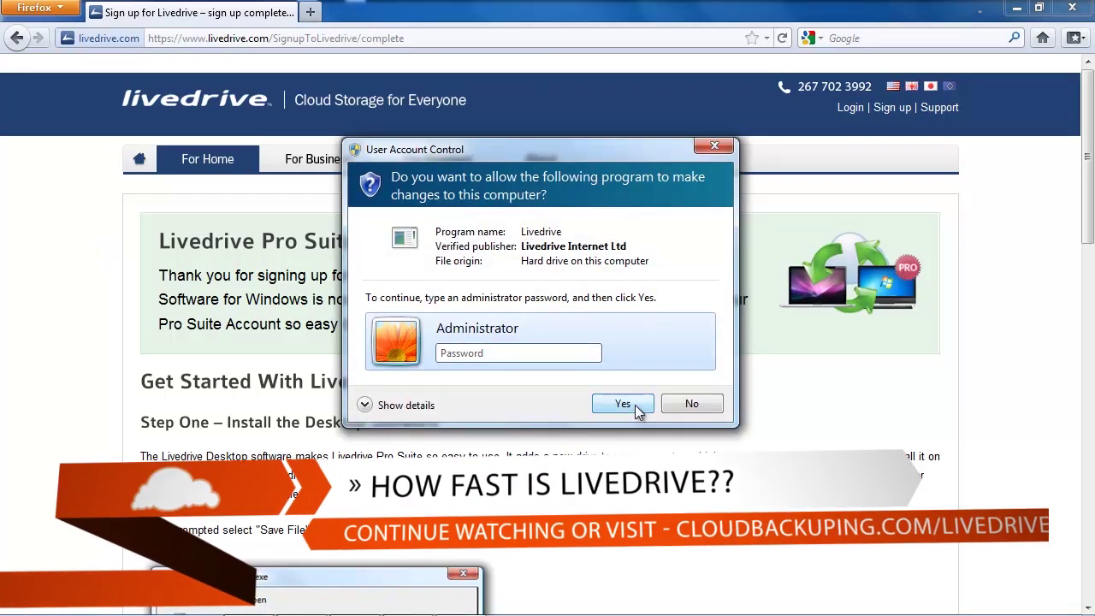
Approve the installer's changes, decline restarting the computer, and minimize Firefox to show the desktop
click(634, 404)
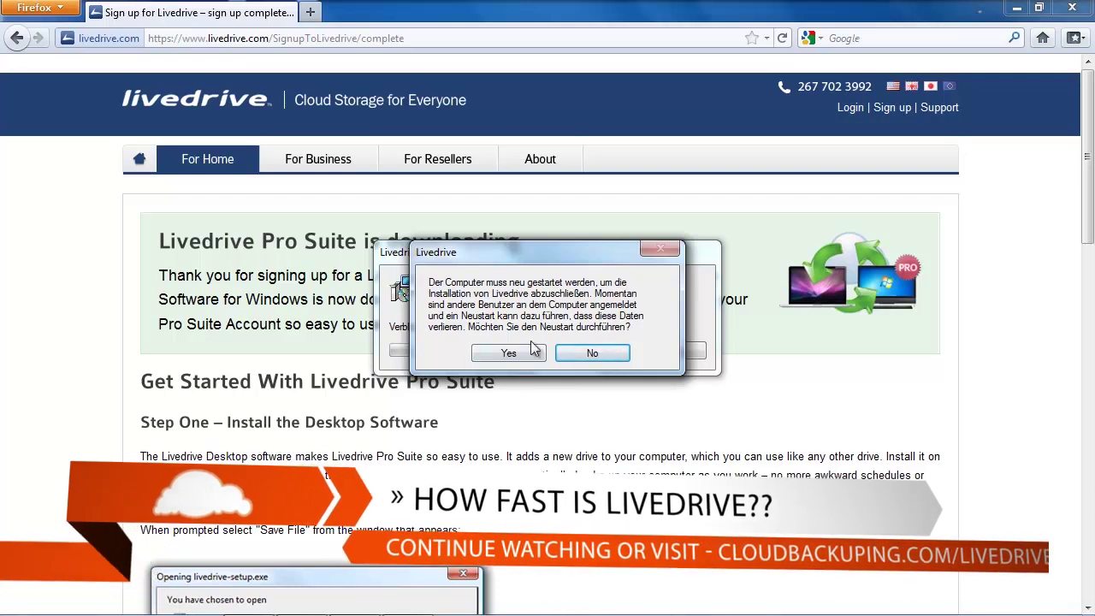
click(581, 351)
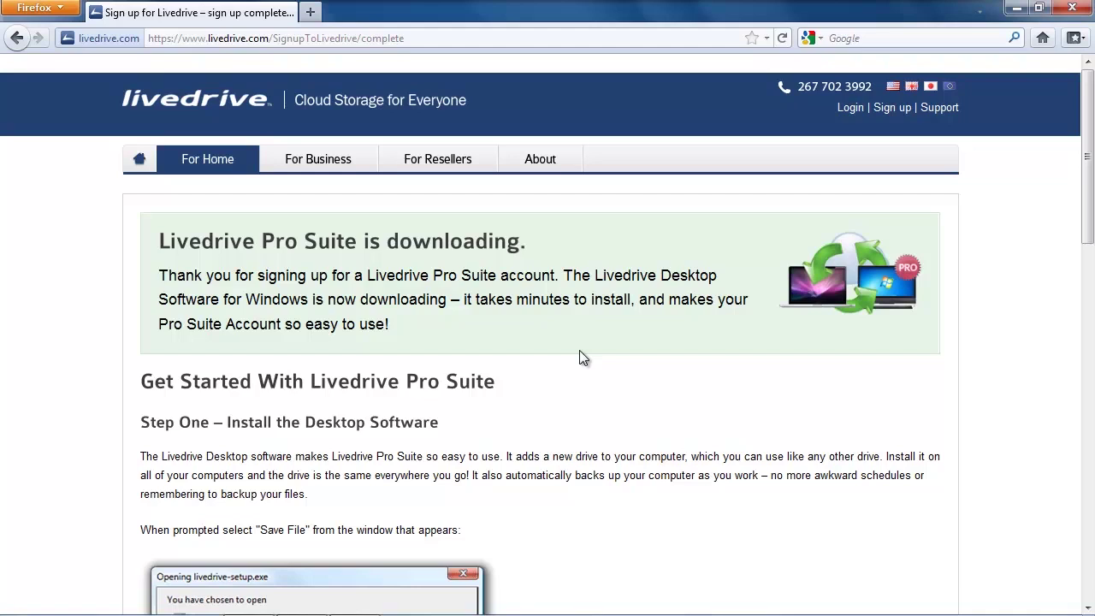
click(1020, 8)
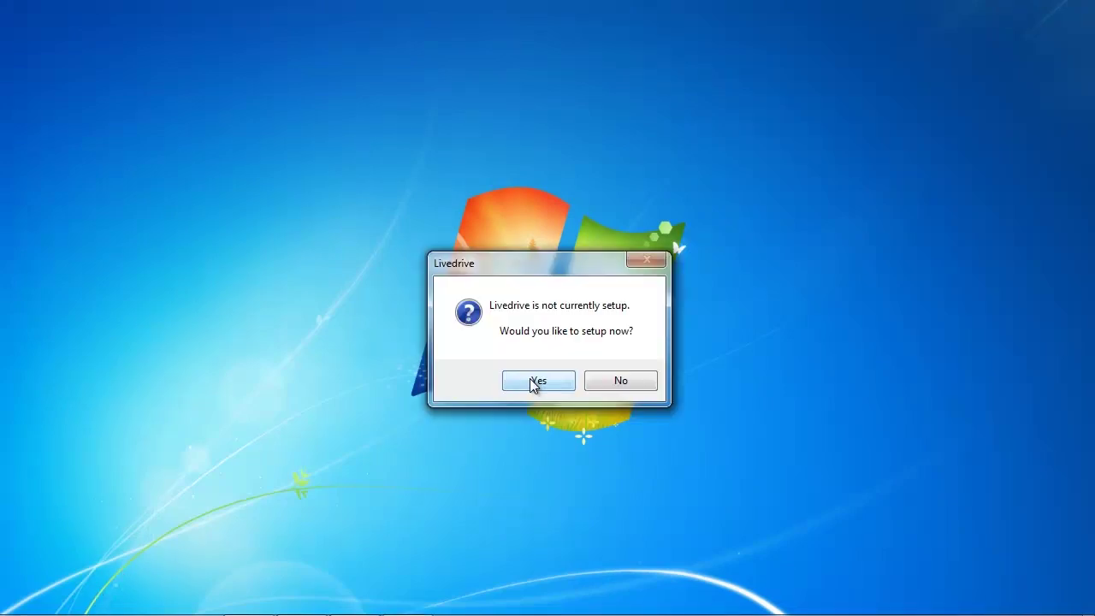
Start Livedrive setup, enter the account e-mail and password, and open Proxy settings
click(536, 382)
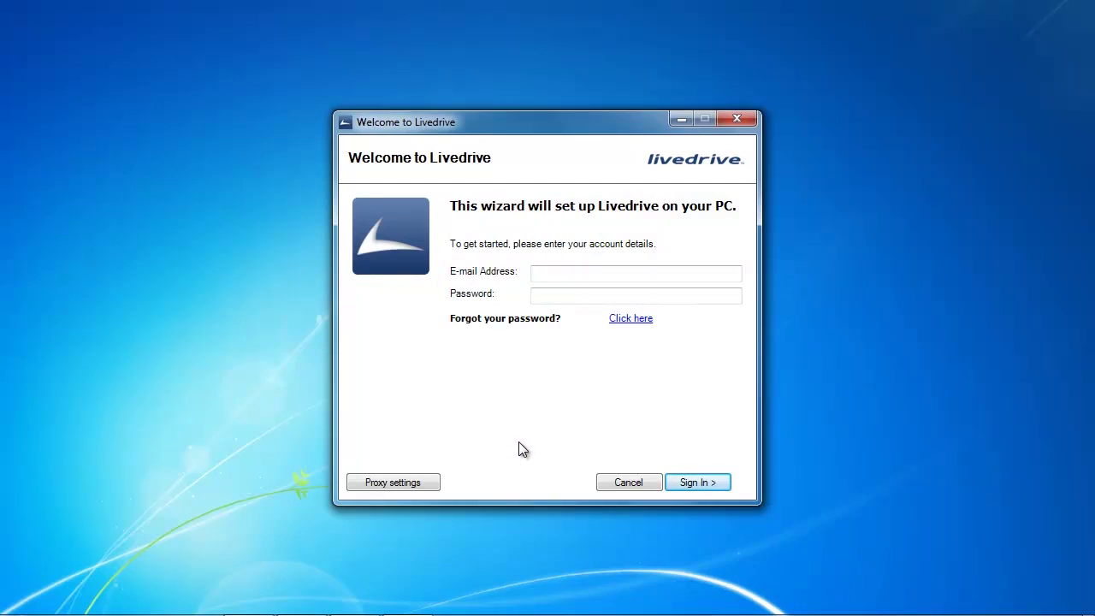
click(573, 272)
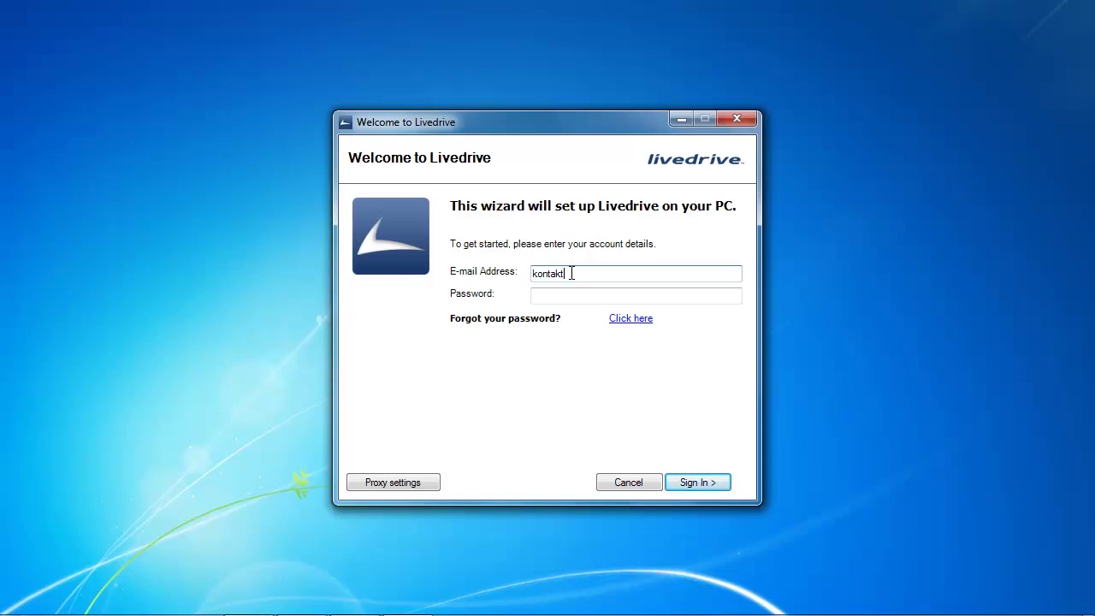
key(Tab)
text(•••••••)
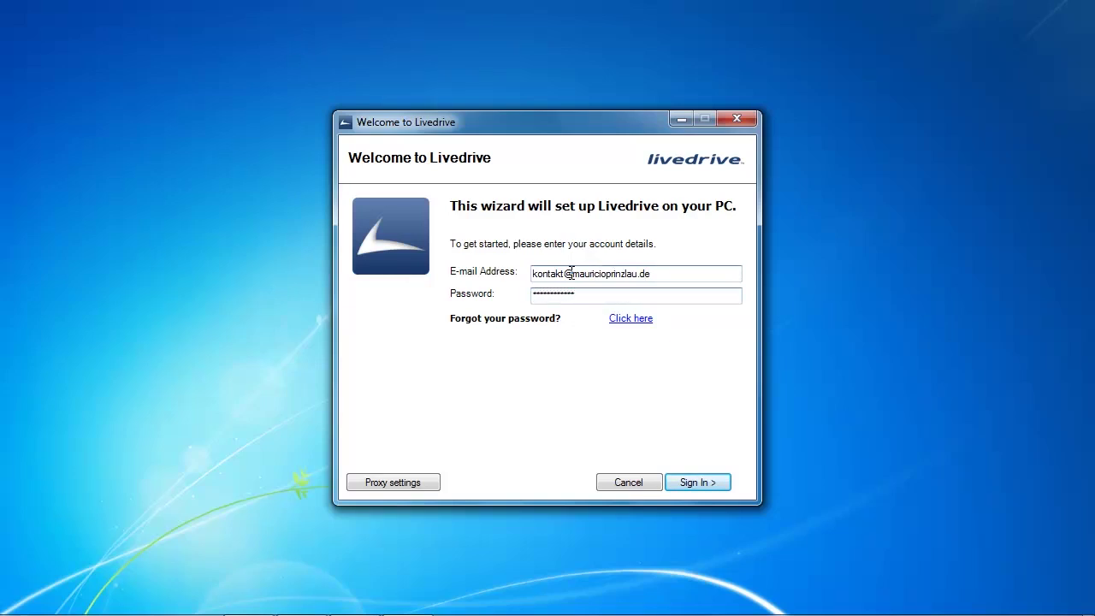
click(394, 484)
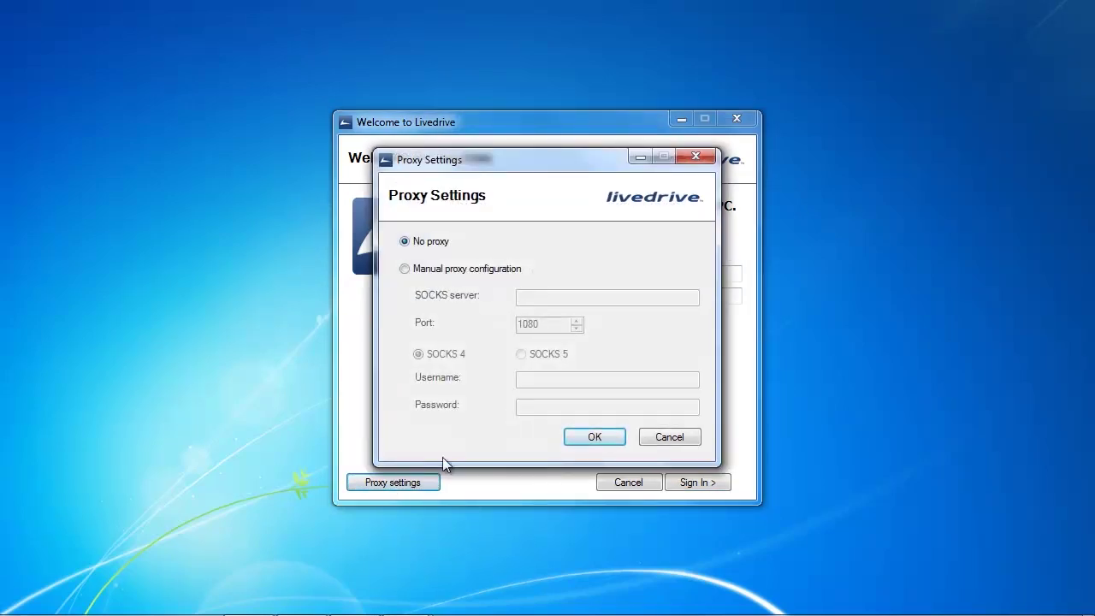
Keep the proxy setting at No proxy and close the Proxy Settings dialog
click(406, 270)
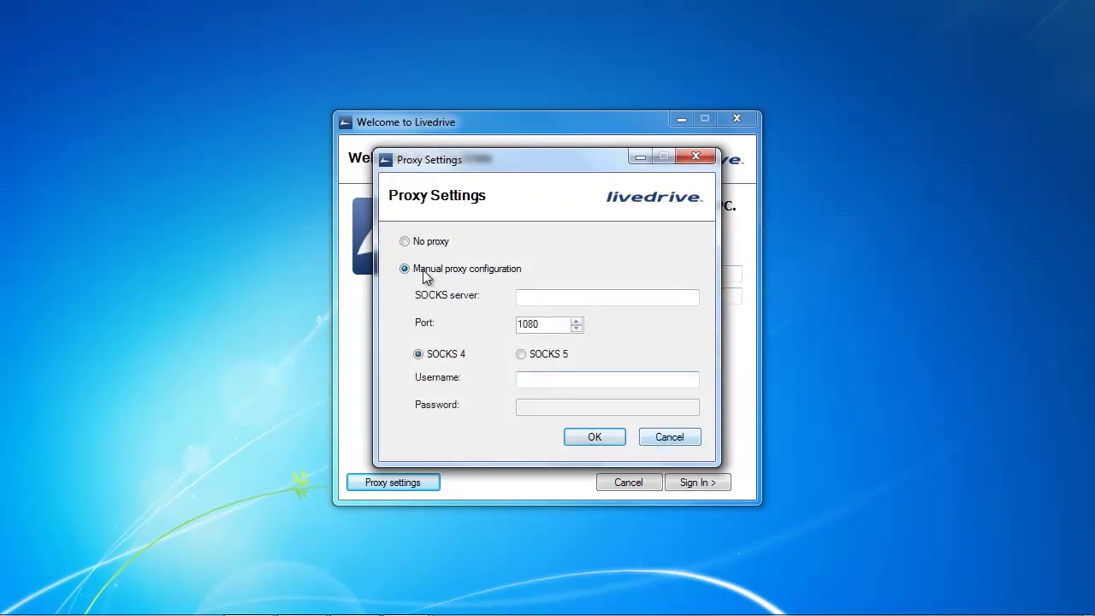
click(405, 244)
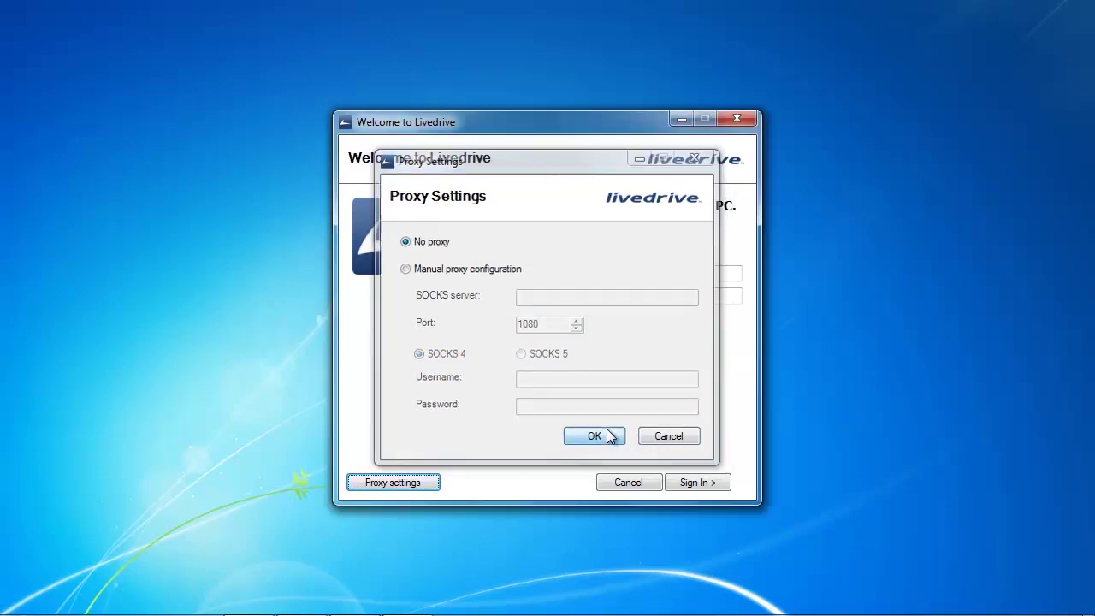
click(605, 435)
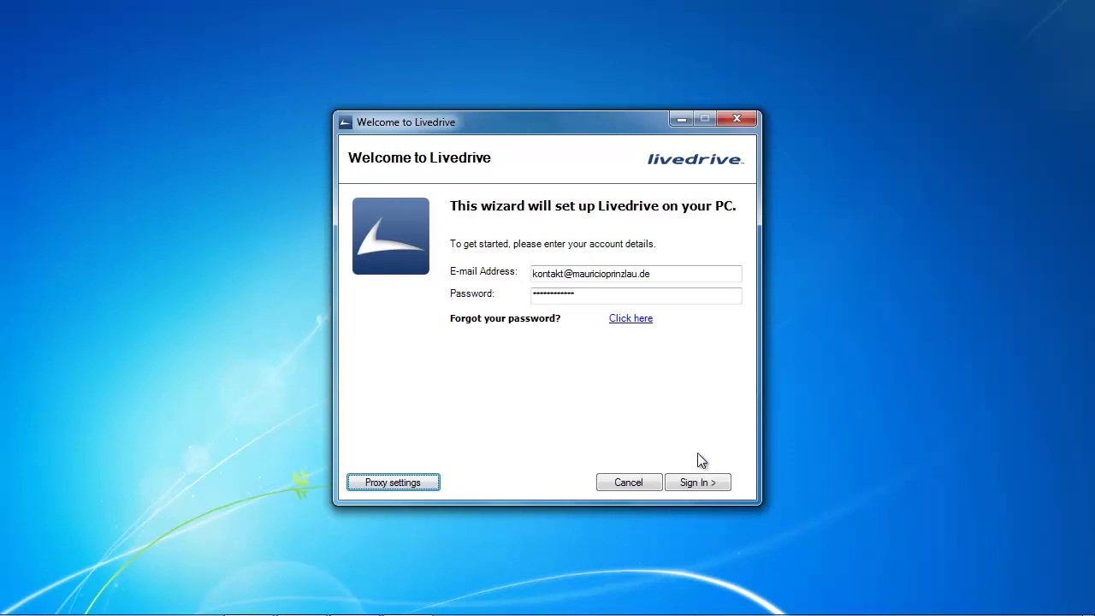
Sign in to the Livedrive account and replace the default computer name with a custom friendly name
click(697, 484)
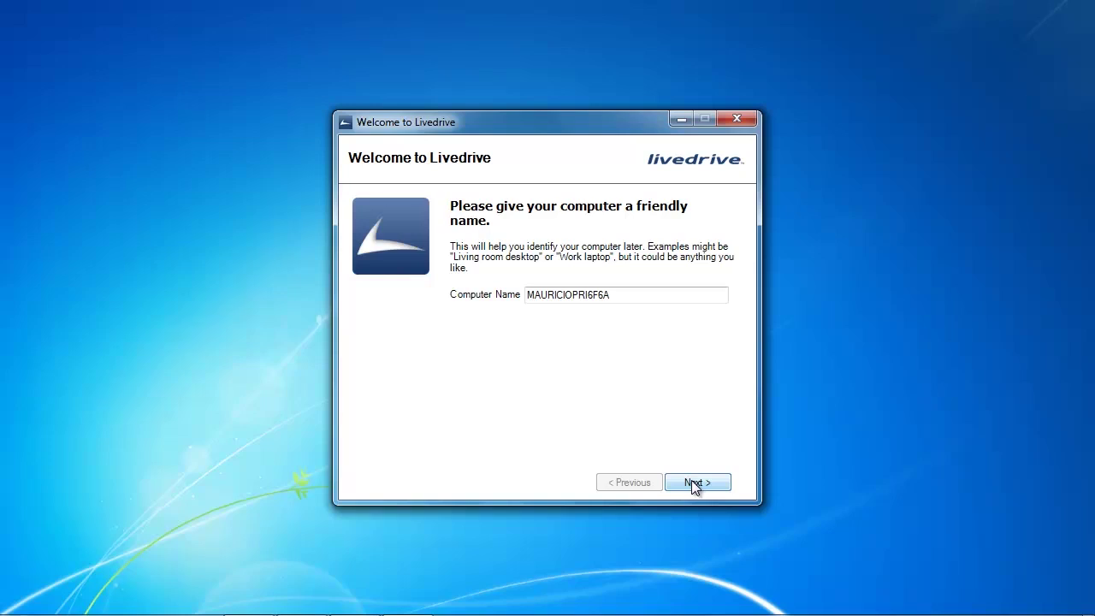
key(Tab)
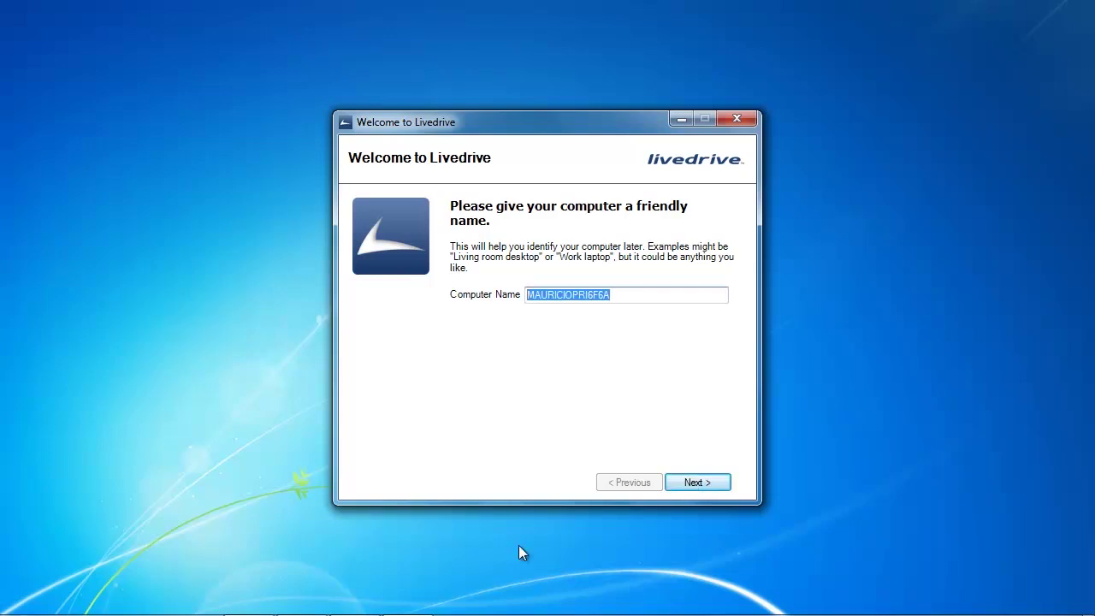
text(Mauricio VM)
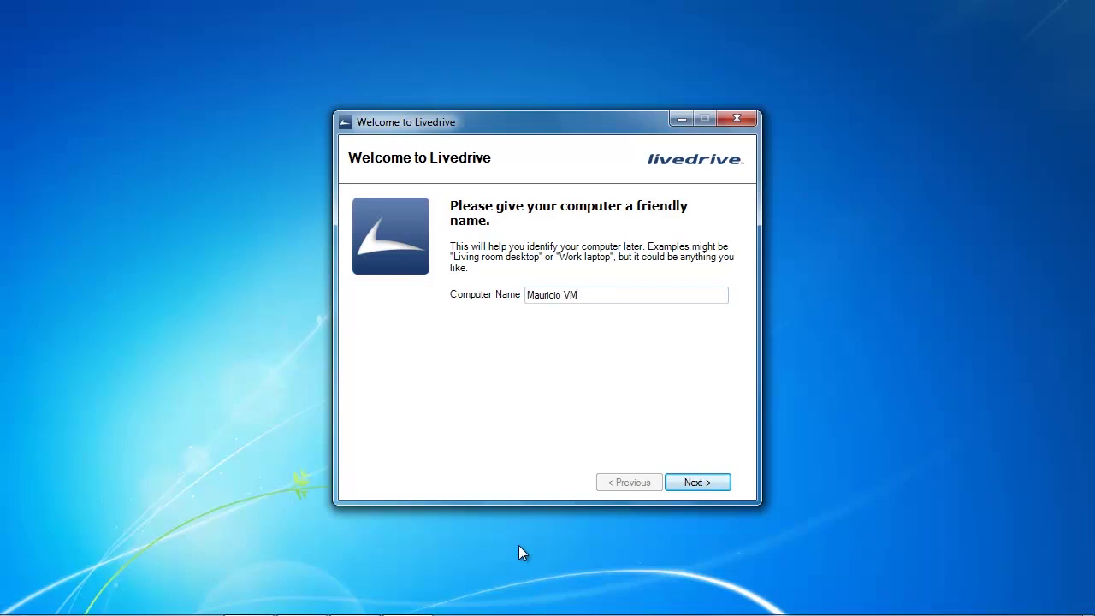
Confirm the computer name, then browse to Local Disk (C:) > Users > your user folder to add a backup folder
click(715, 482)
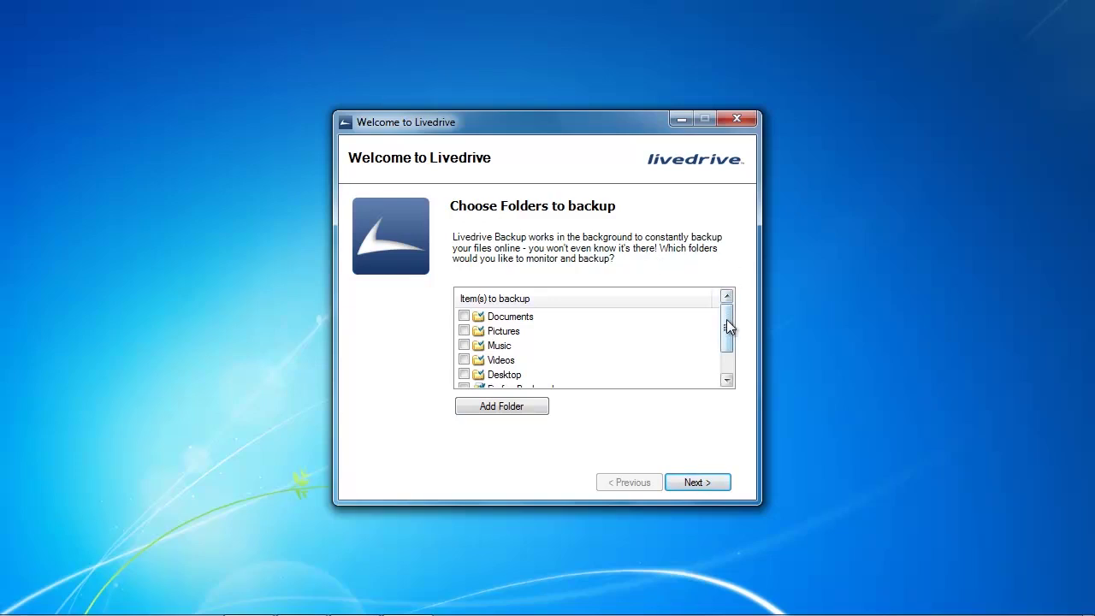
drag(726, 326, 726, 318)
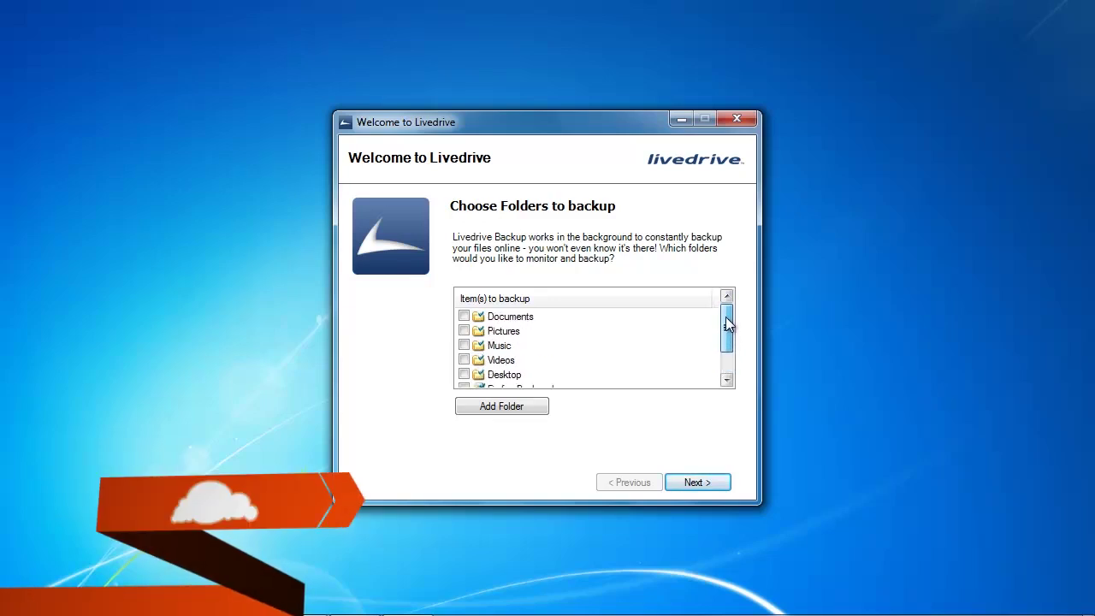
click(499, 407)
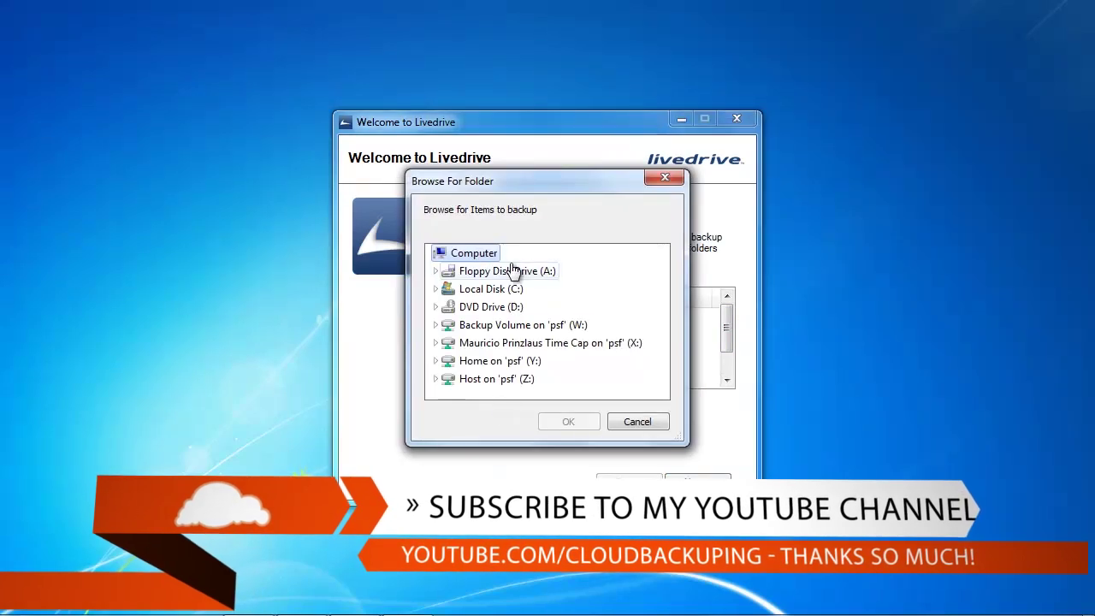
click(435, 289)
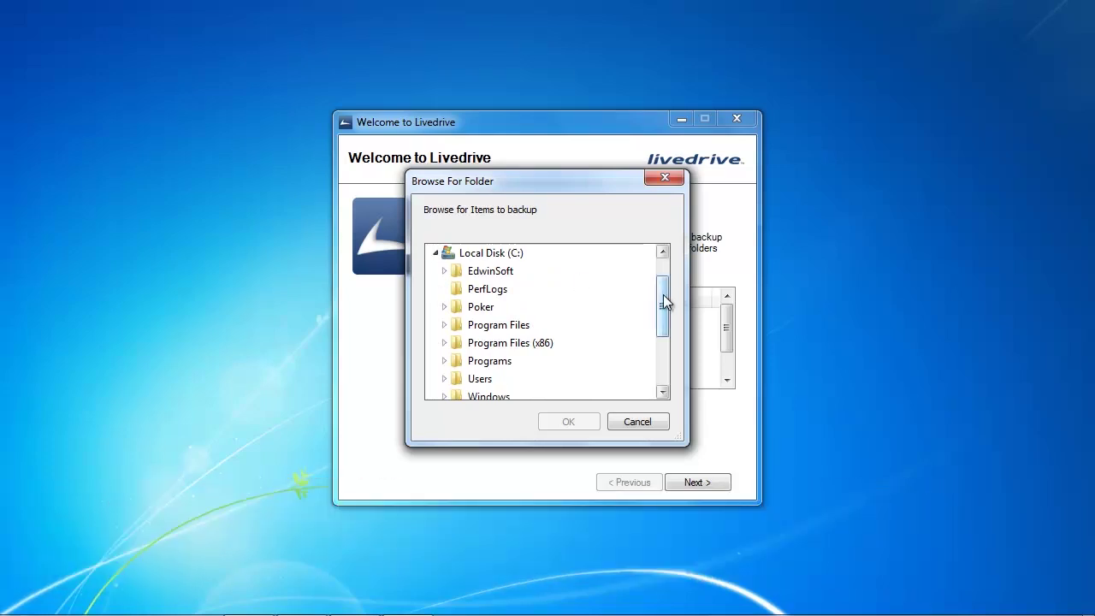
drag(663, 294, 662, 309)
click(445, 360)
click(453, 360)
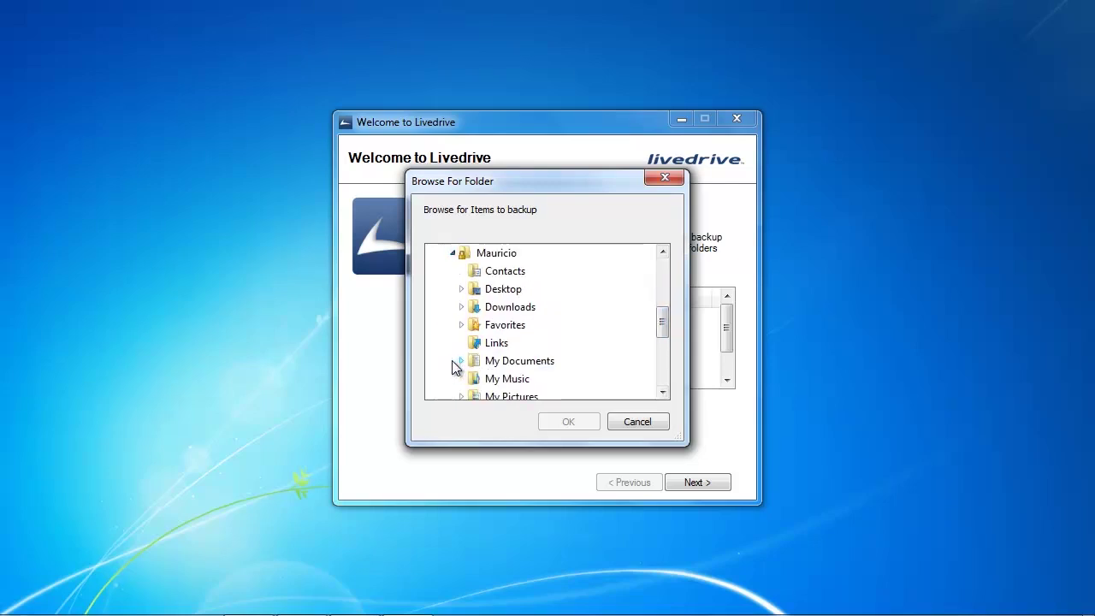
drag(660, 319, 659, 318)
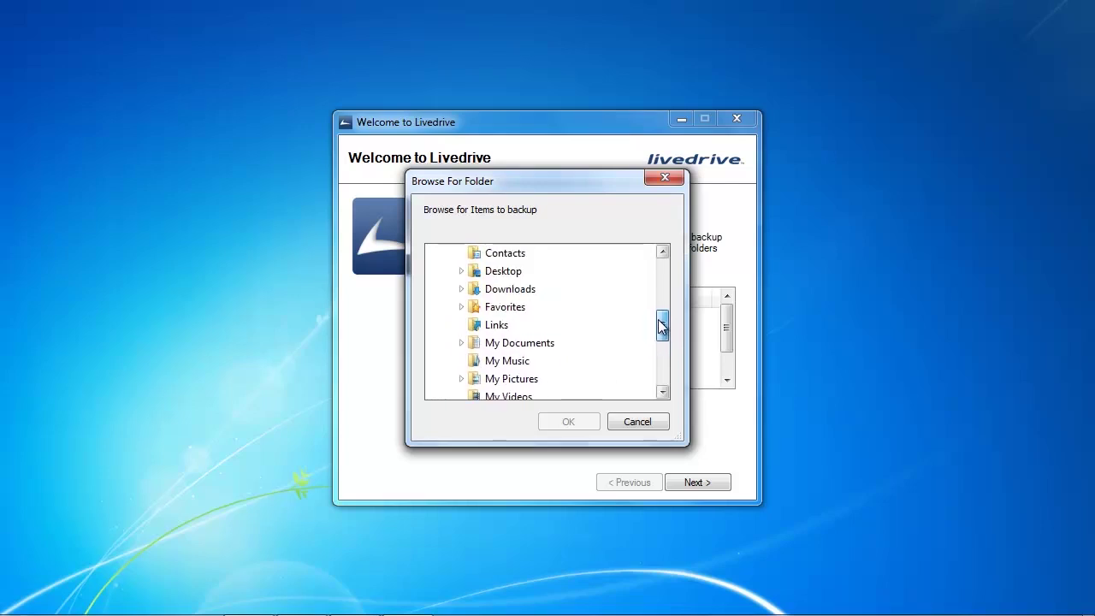
Add Desktop\Test Files as a checked backup folder and continue to the usage tips page
click(462, 271)
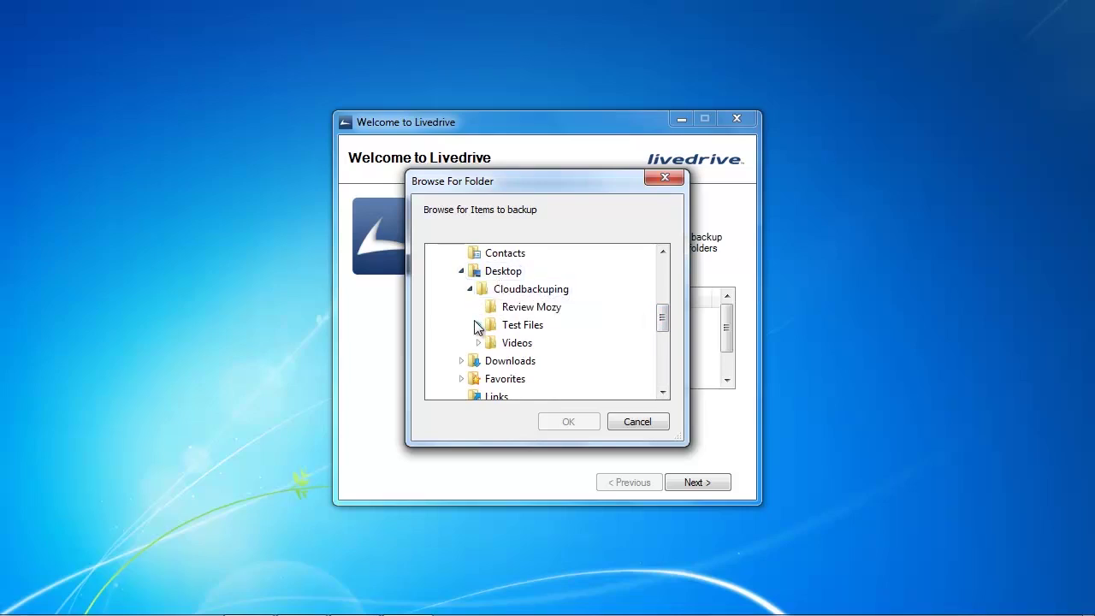
click(513, 330)
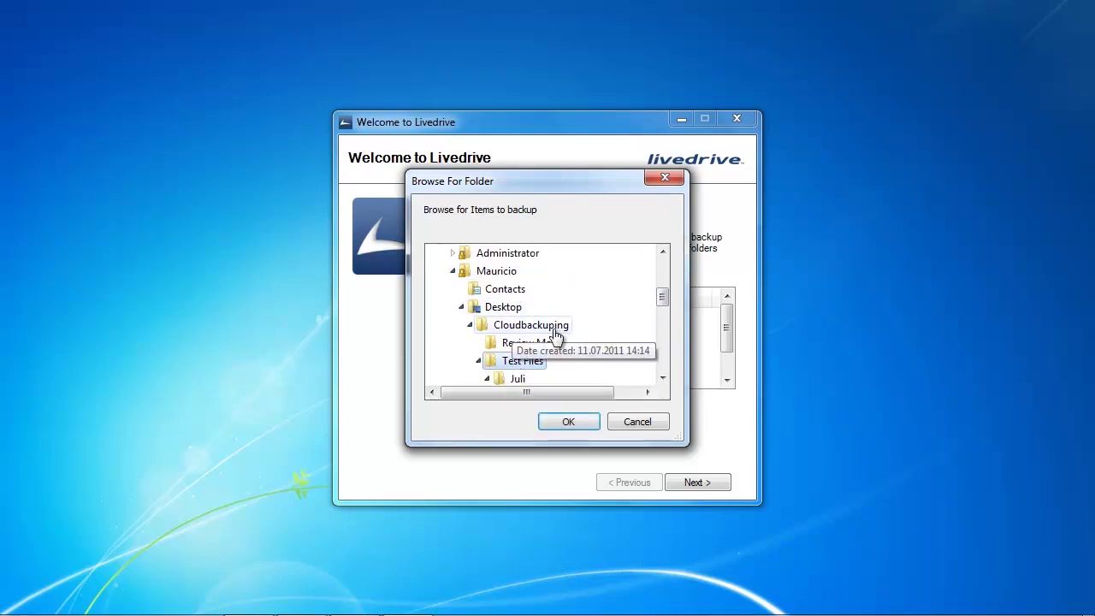
click(588, 421)
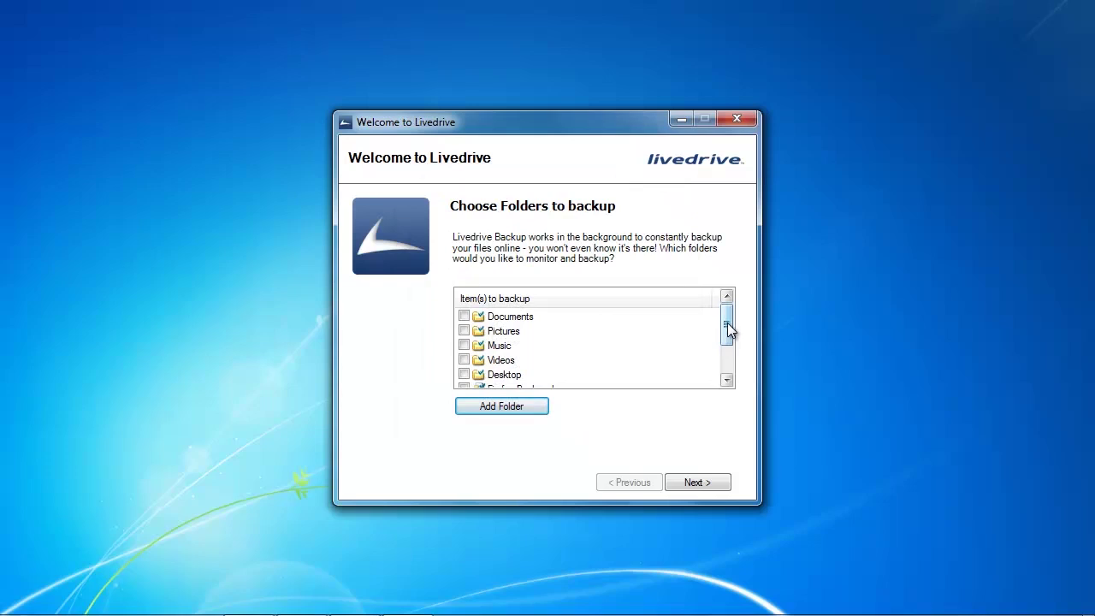
drag(727, 331, 727, 351)
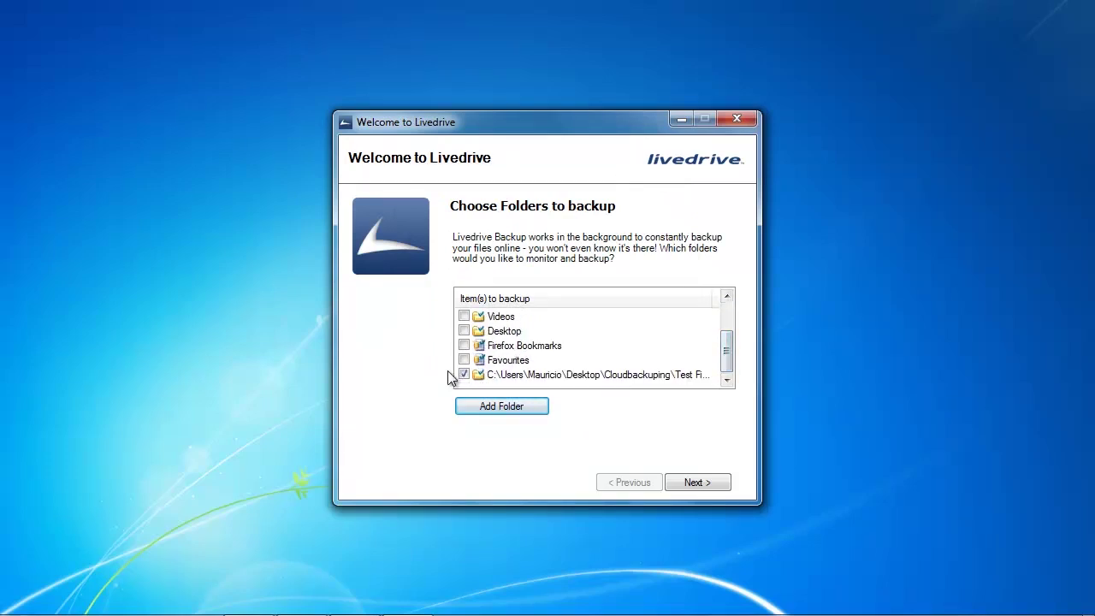
click(704, 484)
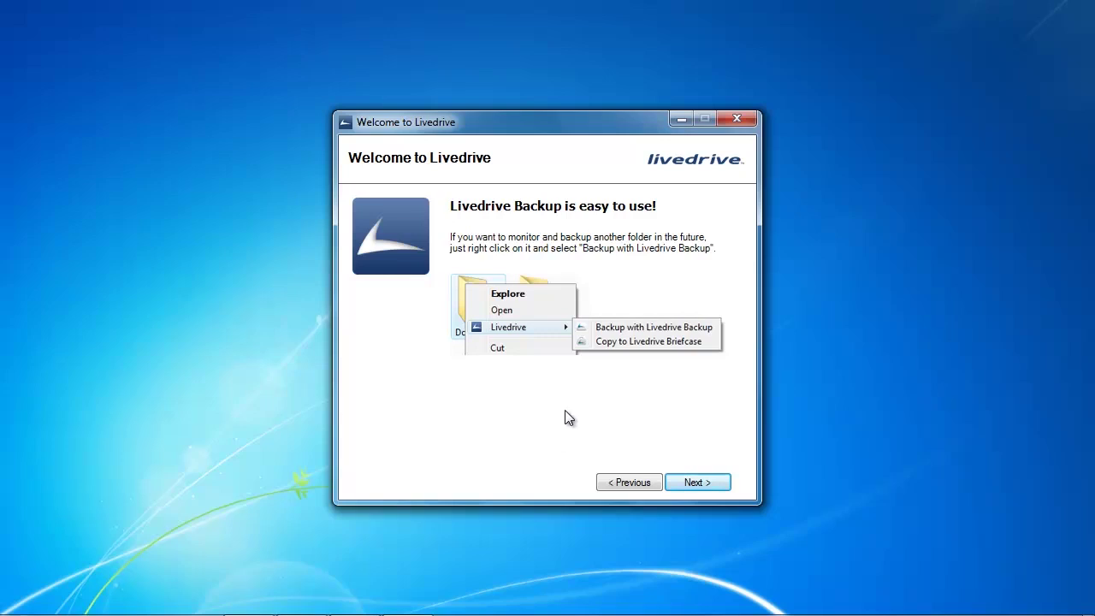
Choose 'Yes - I want to use my Briefcase on this PC' and proceed to Briefcase configuration
click(710, 482)
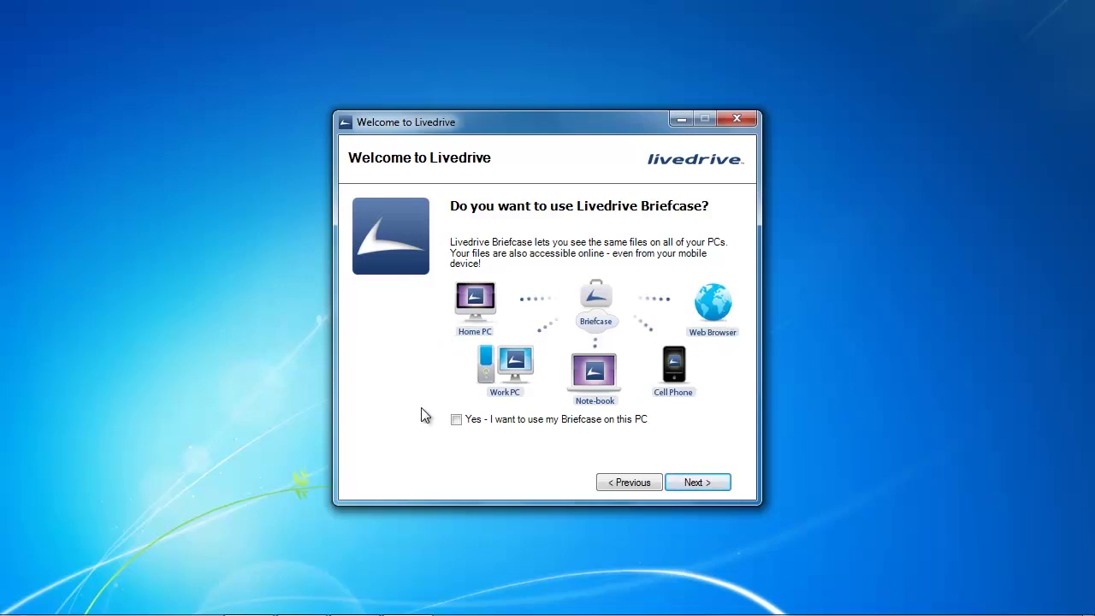
click(456, 419)
click(694, 484)
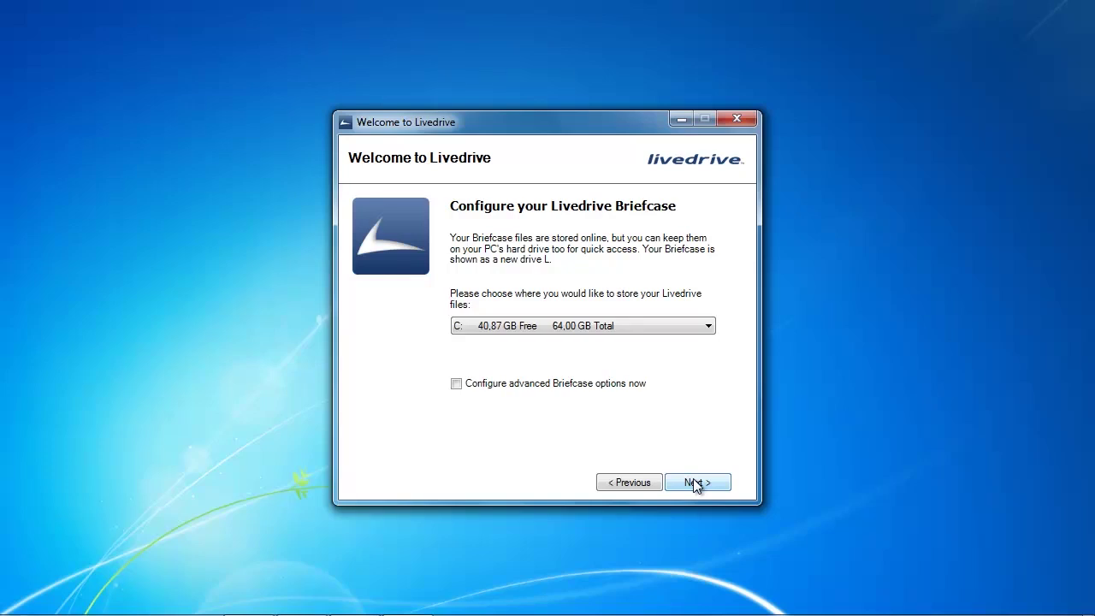
Select drive C: for Briefcase storage and finish setup with account pre-synchronisation
click(582, 330)
click(537, 341)
click(706, 484)
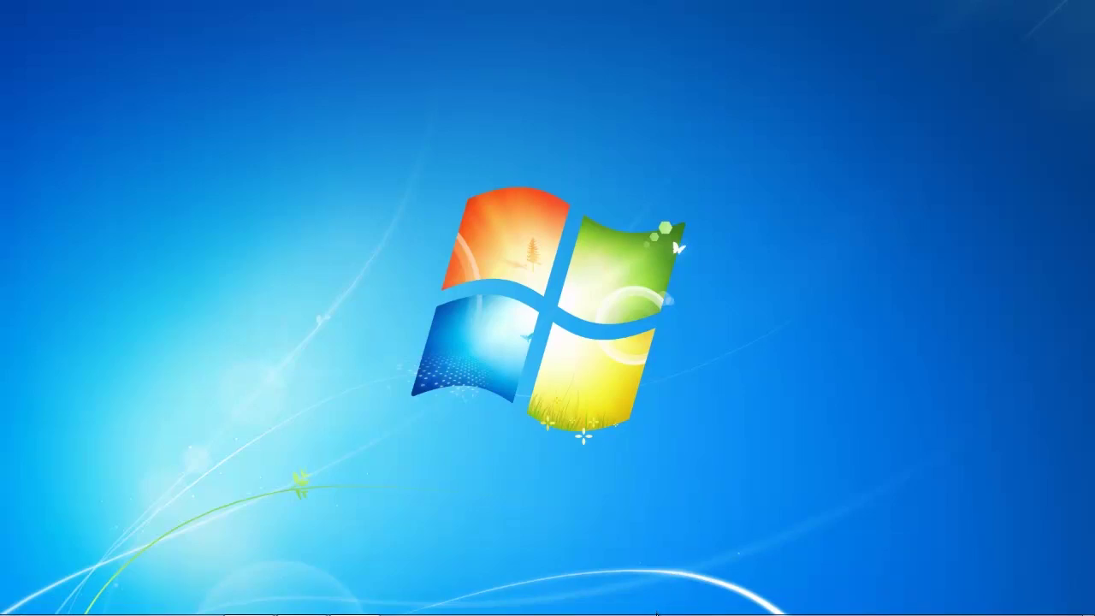
Open Livedrive's Detailed Status window from its tray icon menu
mouse_move(656, 613)
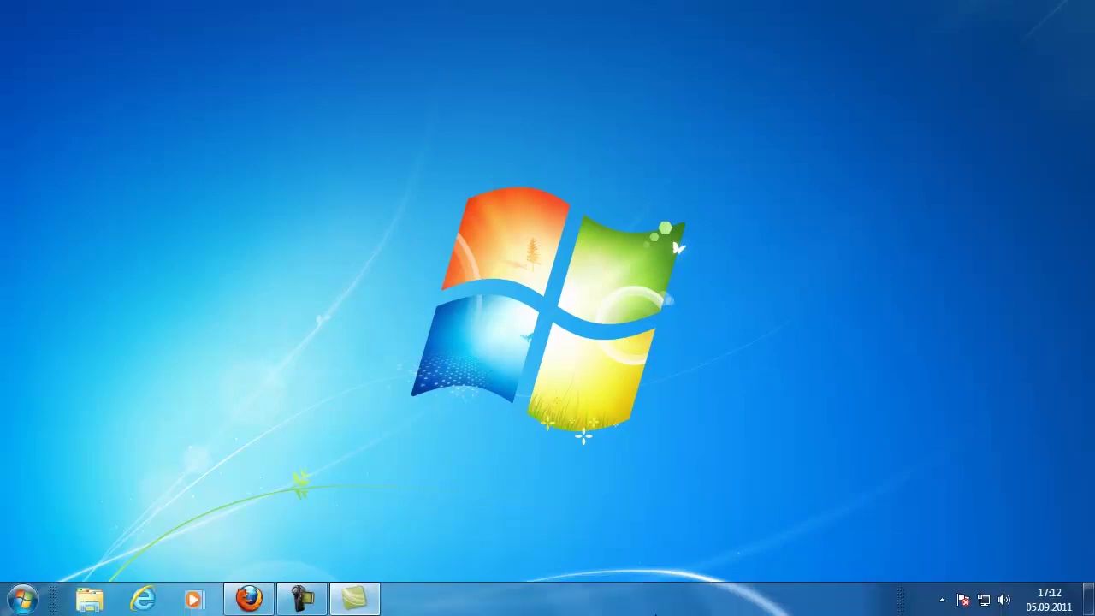
click(942, 601)
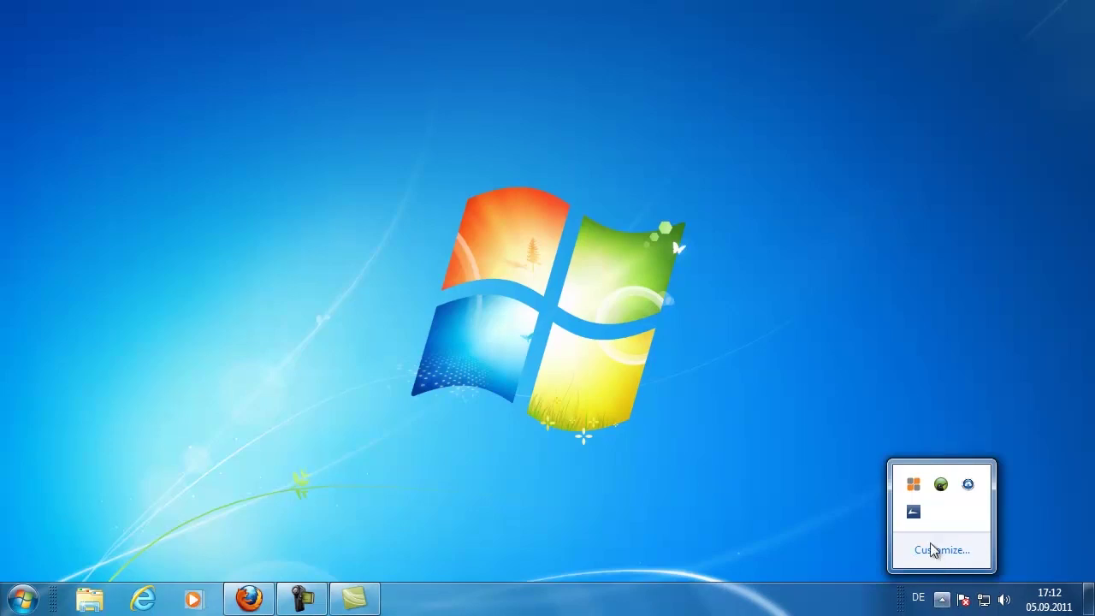
right_click(914, 512)
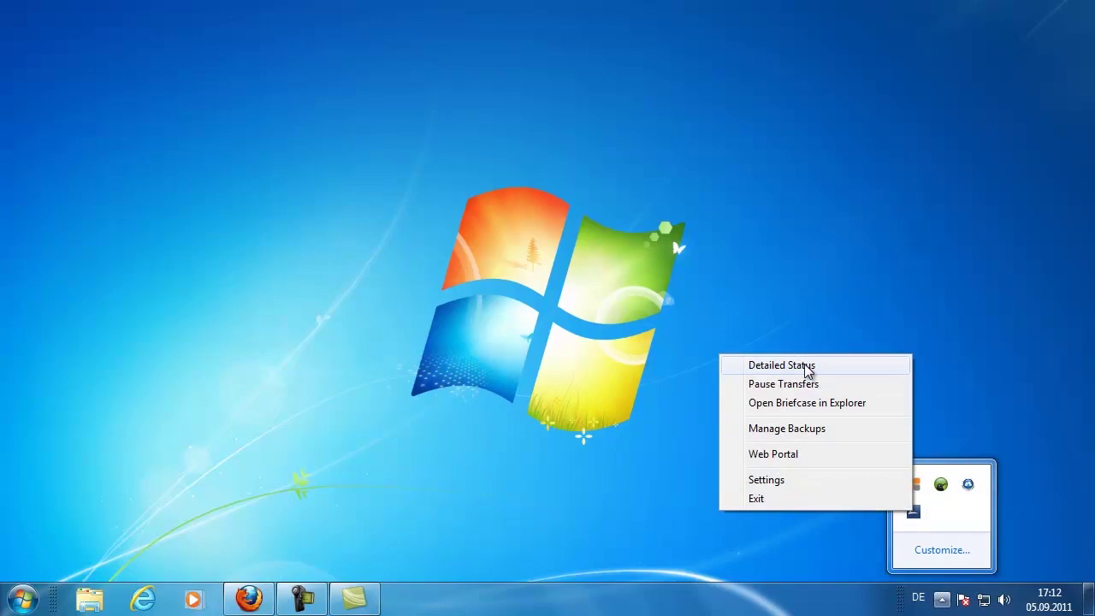
click(806, 367)
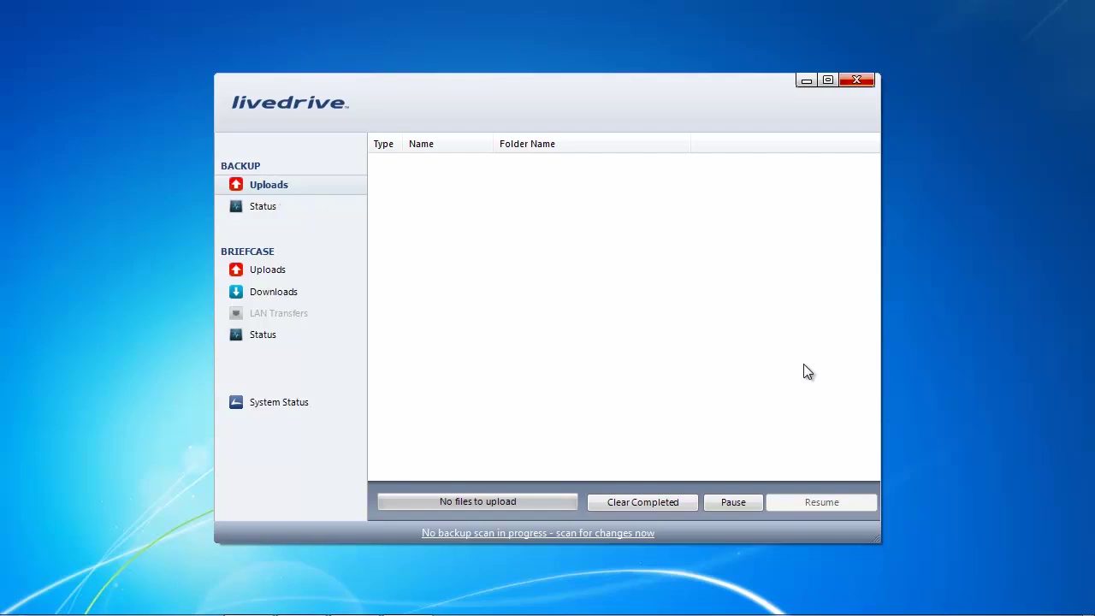
Check the backup status log, return to Uploads, then open Manage Backups from the tray icon
click(272, 207)
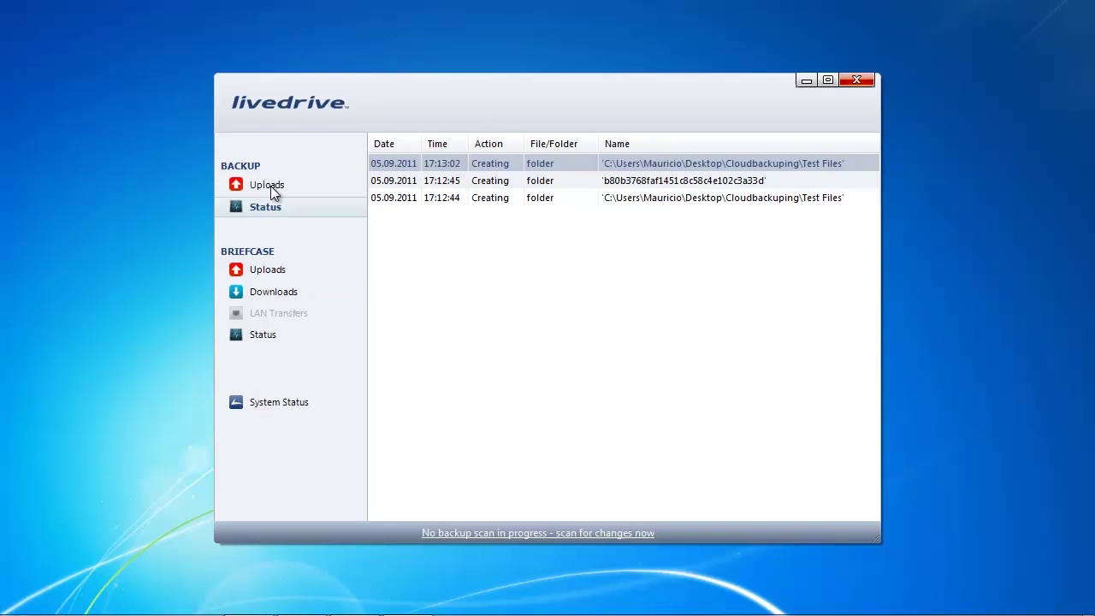
click(270, 186)
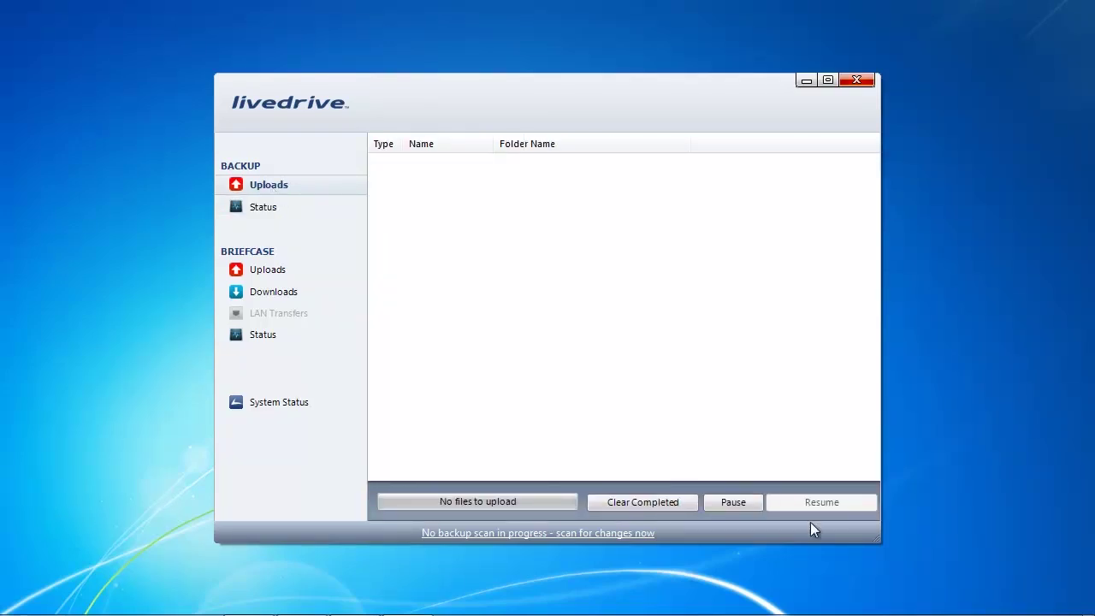
mouse_move(937, 604)
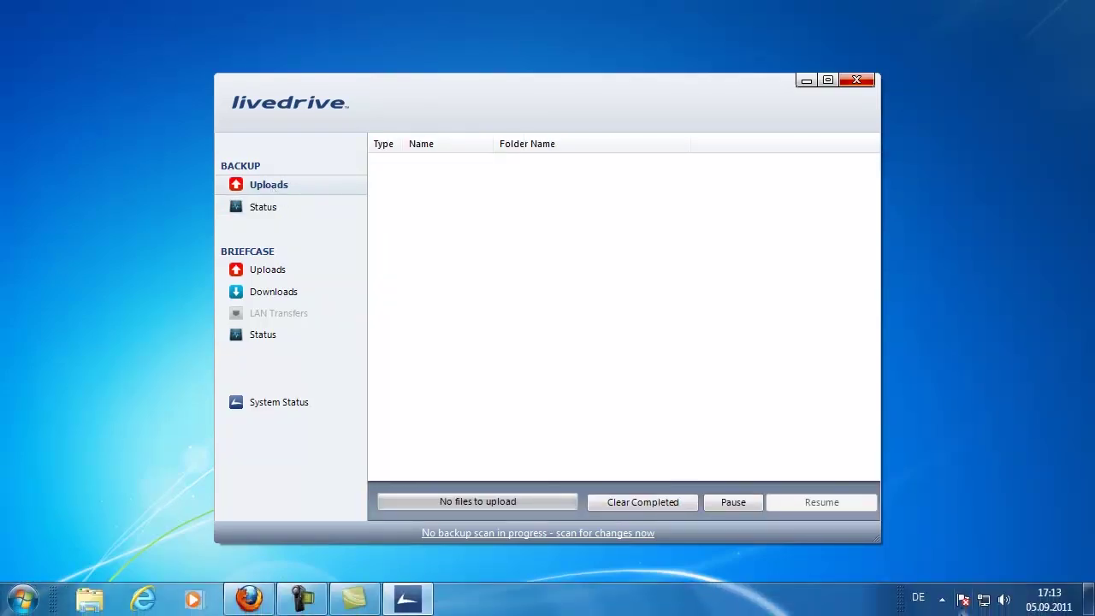
click(940, 599)
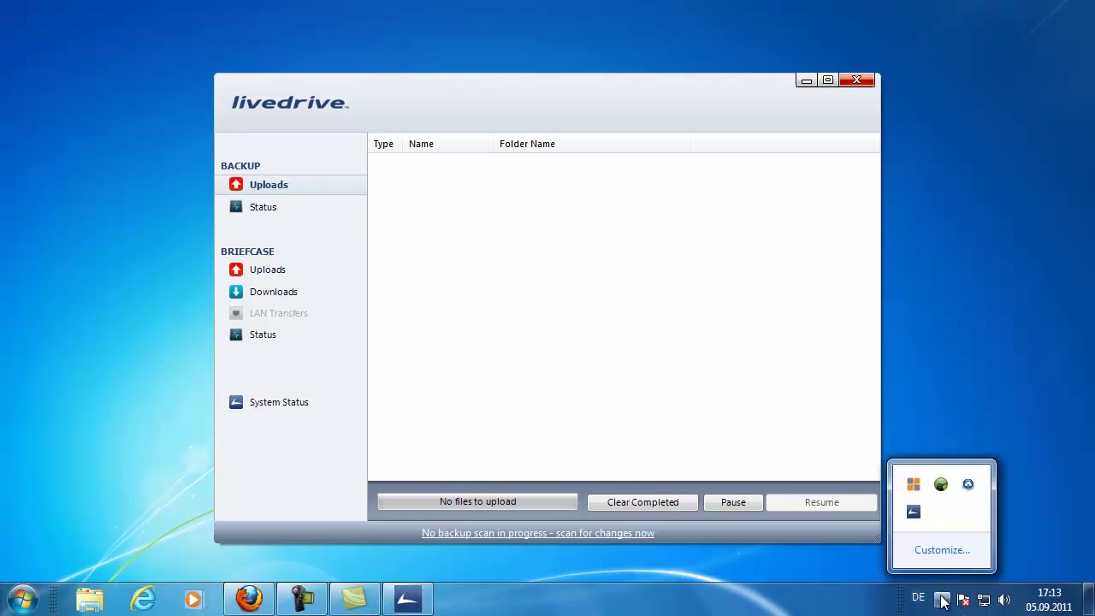
right_click(913, 513)
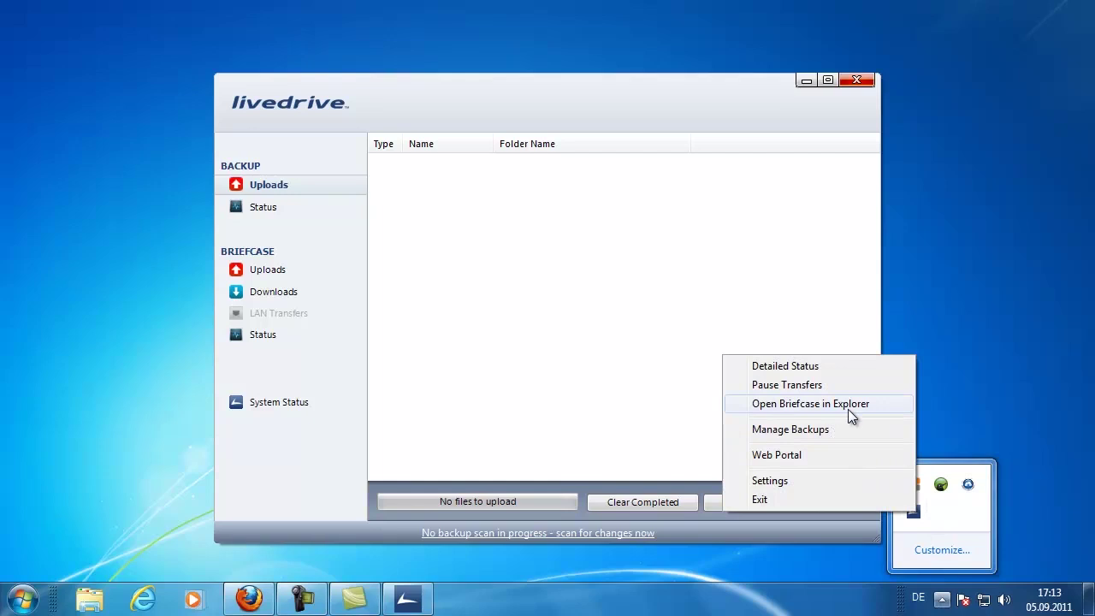
click(800, 430)
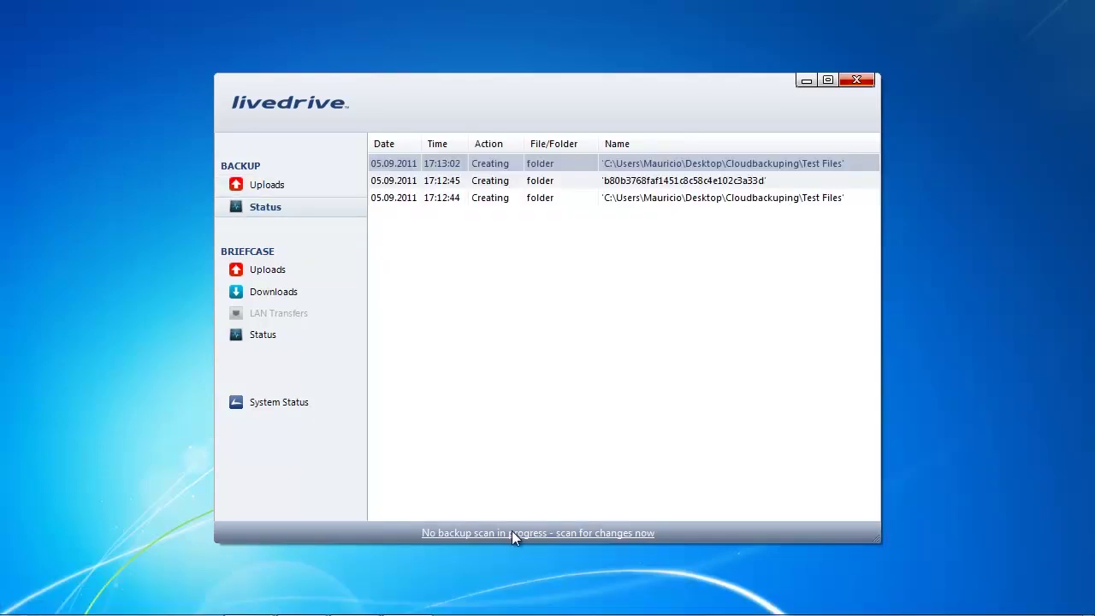
Check the backup status log, then watch Audio 4_1.wav finish and Audio 4_11.wav start uploading
click(276, 184)
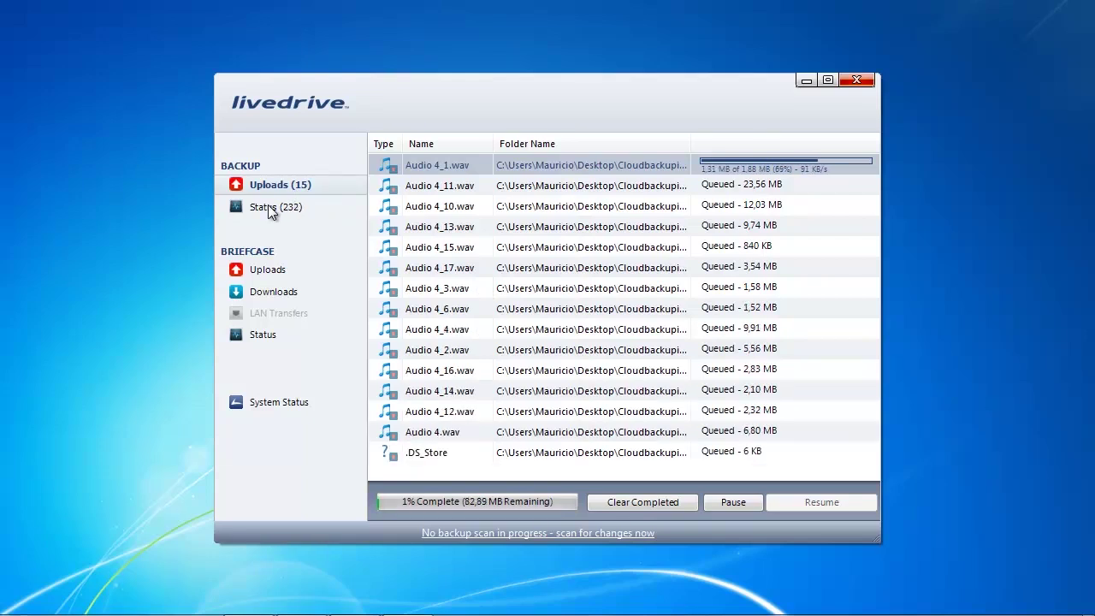
click(263, 207)
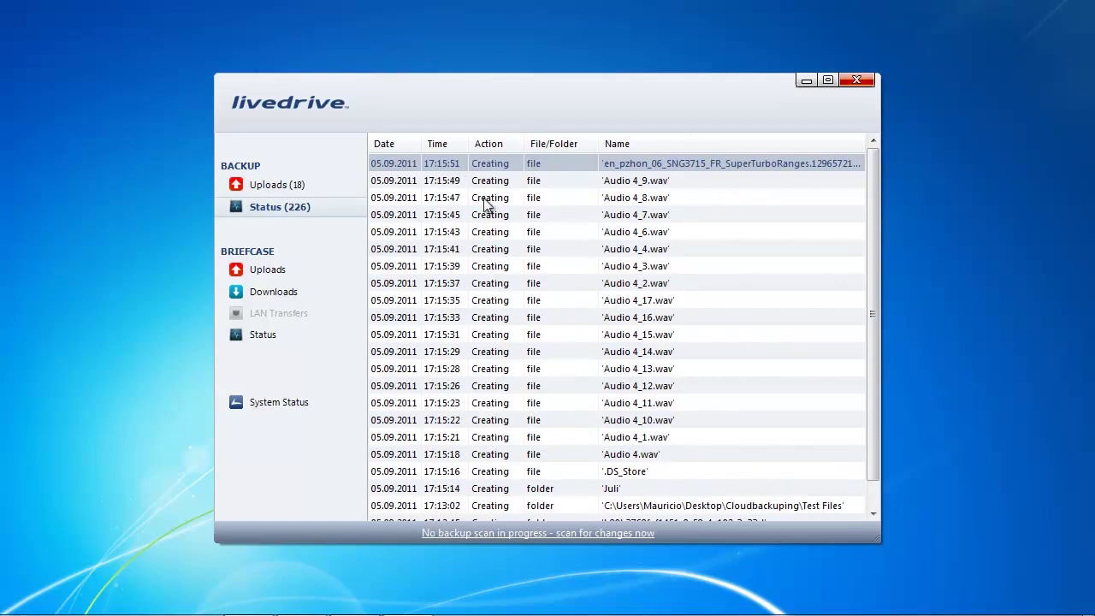
click(257, 184)
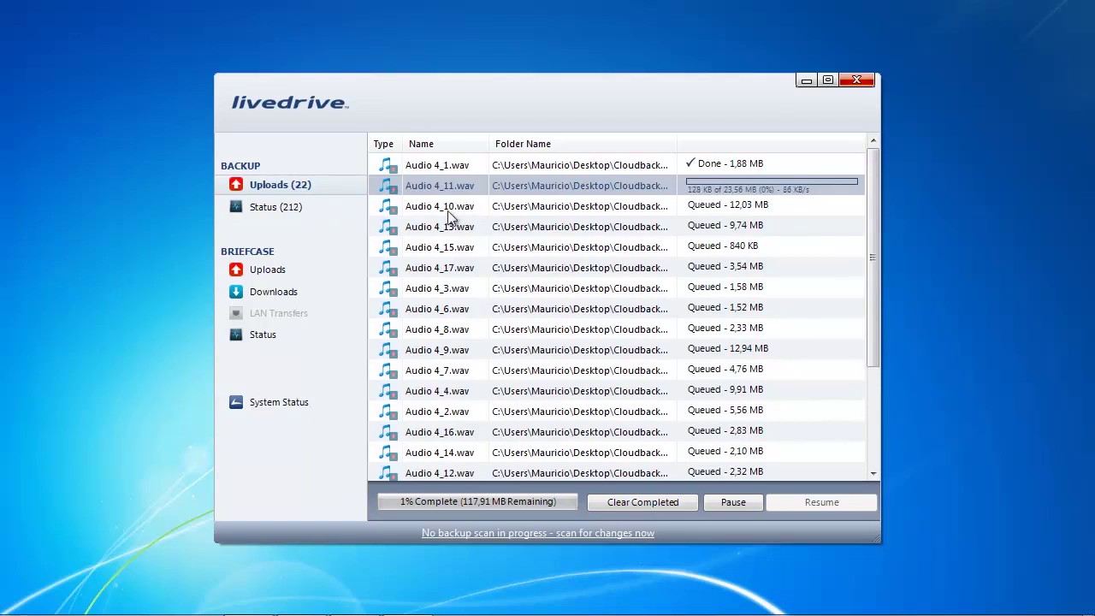
Scroll through the Backup Uploads list to confirm every test file shows Done
scroll(504, 354, down, 3)
scroll(503, 354, up, 3)
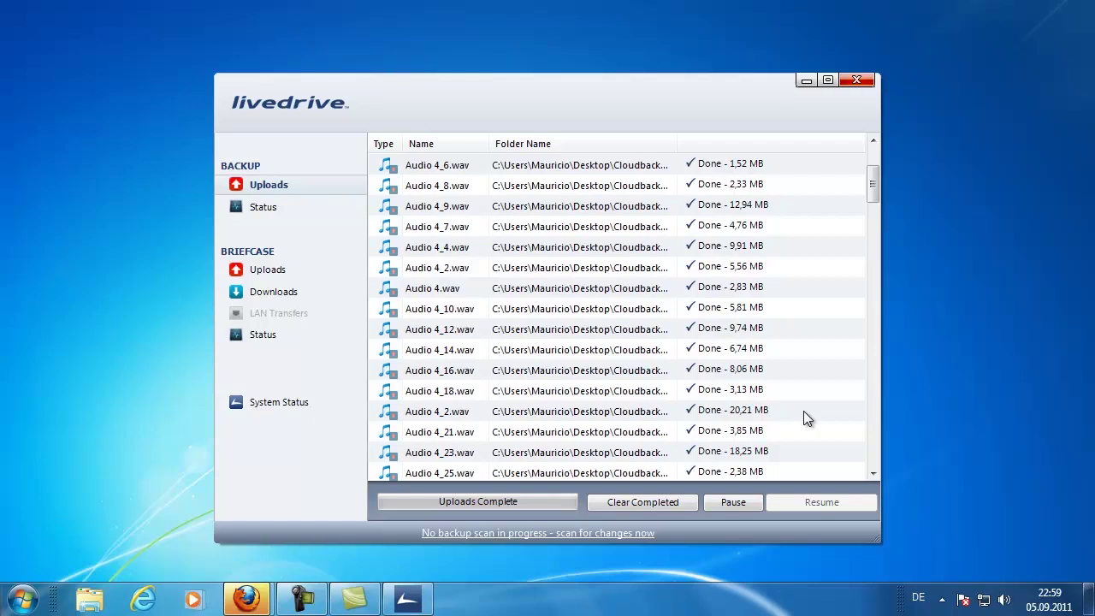
scroll(803, 411, down, 3)
scroll(803, 410, down, 15)
scroll(803, 410, down, 12)
scroll(803, 418, down, 1)
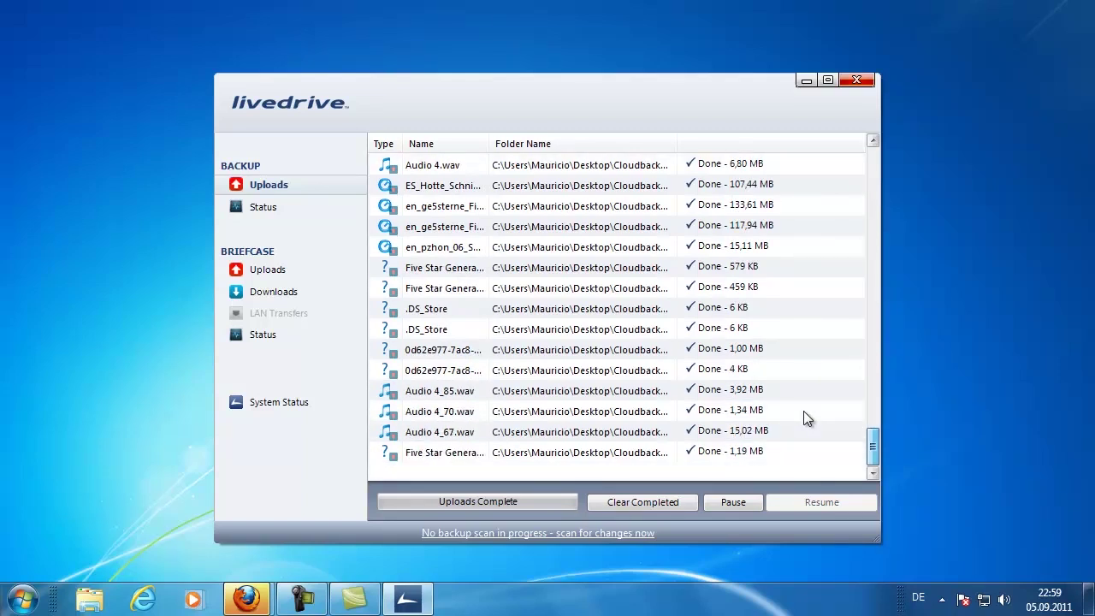
scroll(803, 410, up, 15)
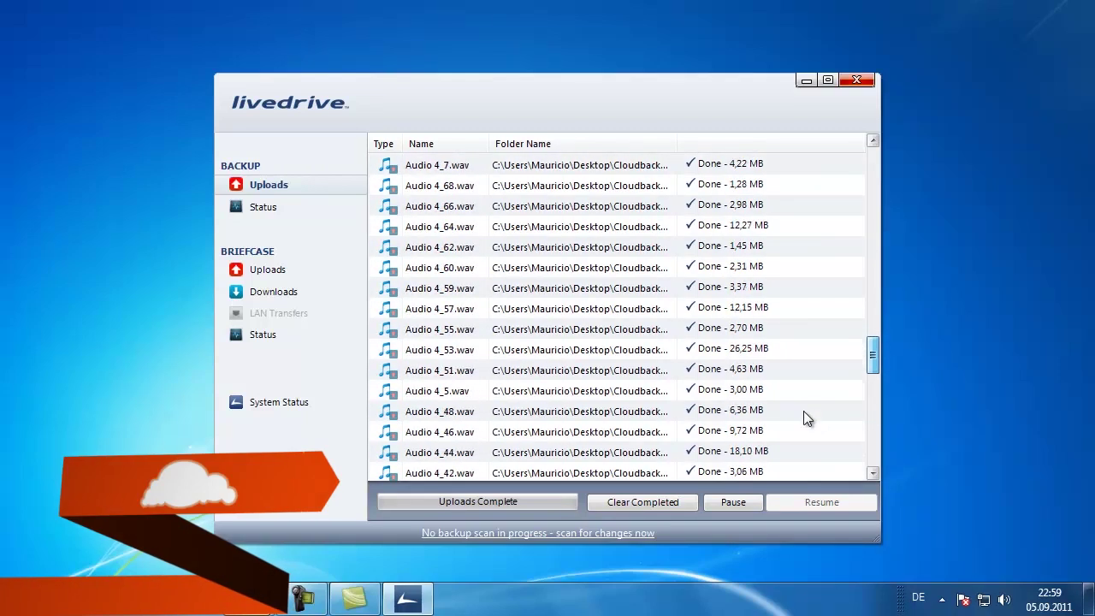
scroll(803, 410, up, 10)
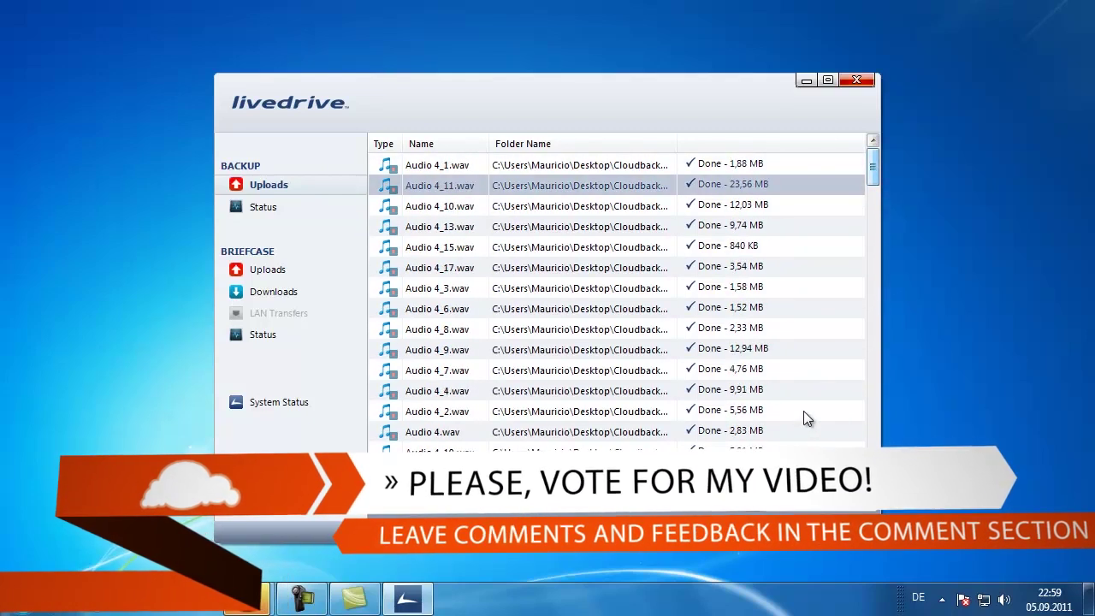